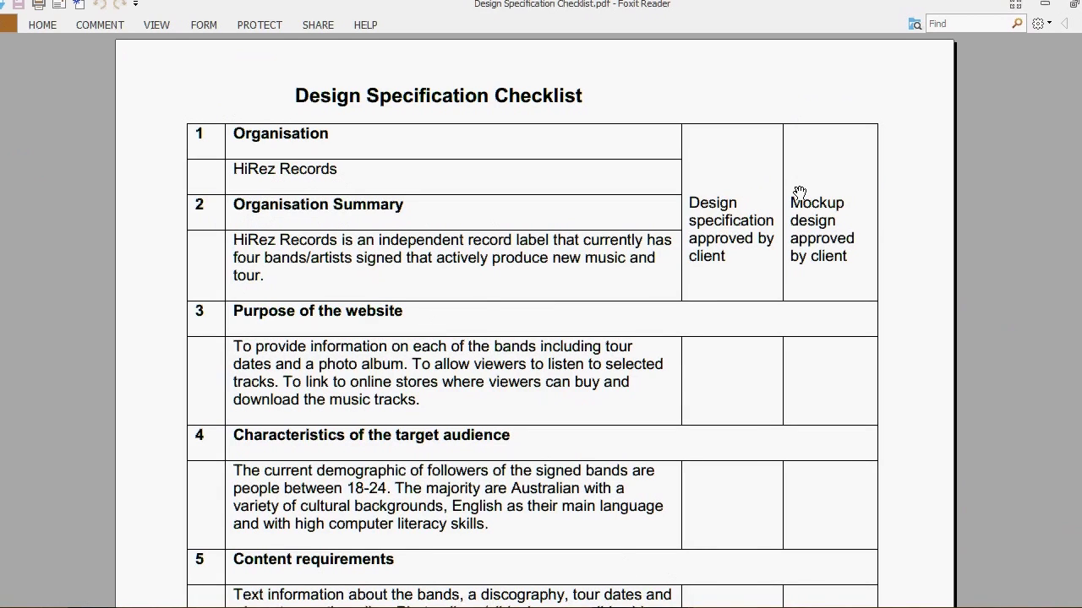
# Read through the Design Specification Checklist, covering the website's purpose, target audience and content requirements.
pyautogui.scroll(-8, 535, 321)
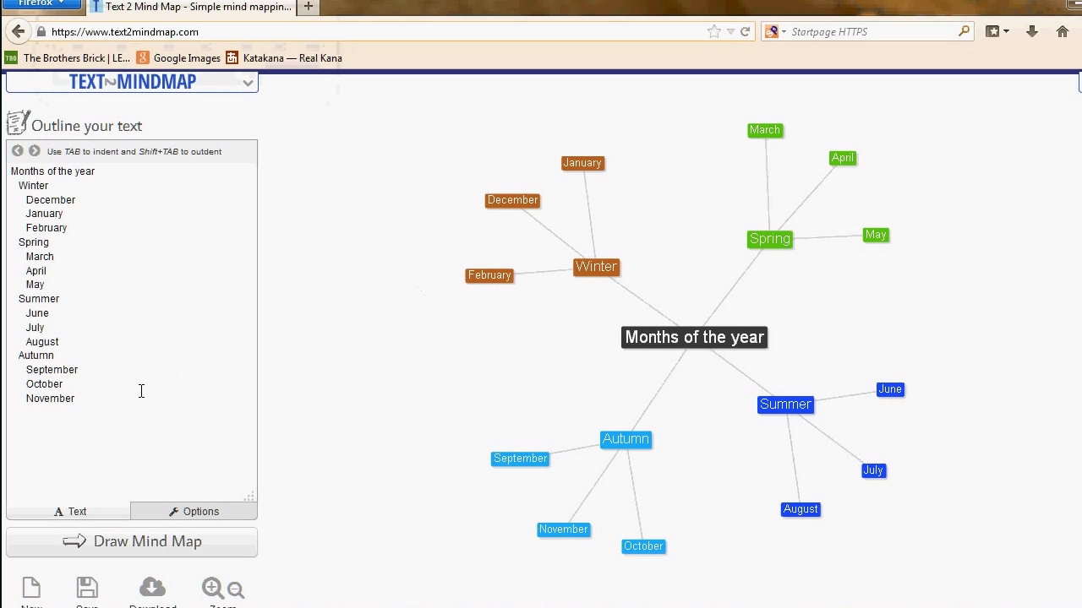
# In Text 2 Mind Map, replace the whole sample outline with the central topic "HiRez Records" and draw the mind map.
pyautogui.moveTo(123, 396); pyautogui.dragTo(4, 165)
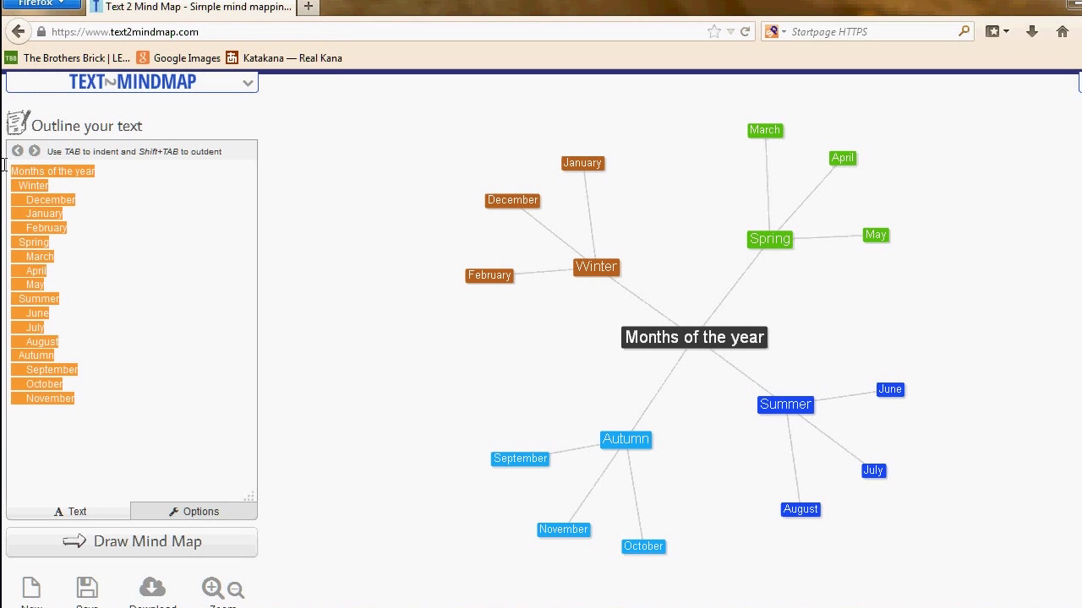
pyautogui.write('HiR')
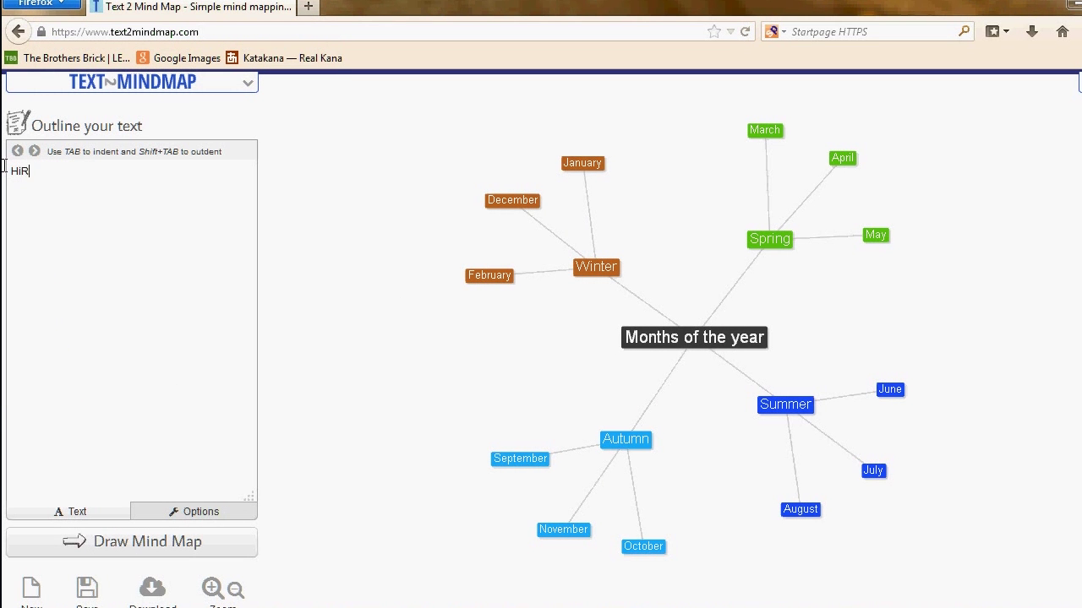
pyautogui.write('ez Records')
pyautogui.click(150, 547)
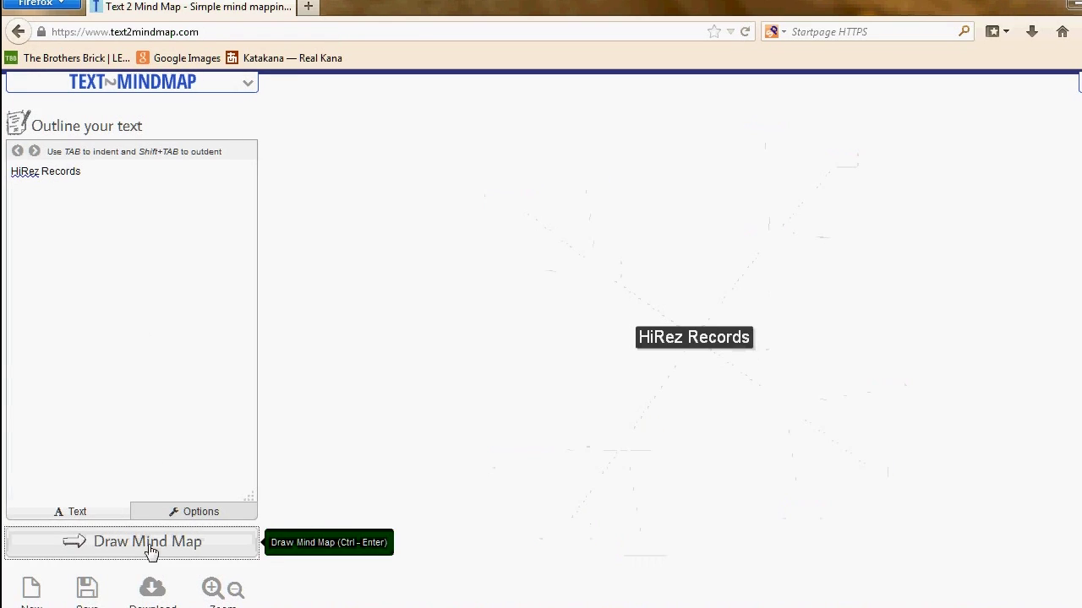
# Add Purpose, Content, Audience and Web Environments as indented branches under HiRez Records and redraw the mind map.
pyautogui.click(109, 203)
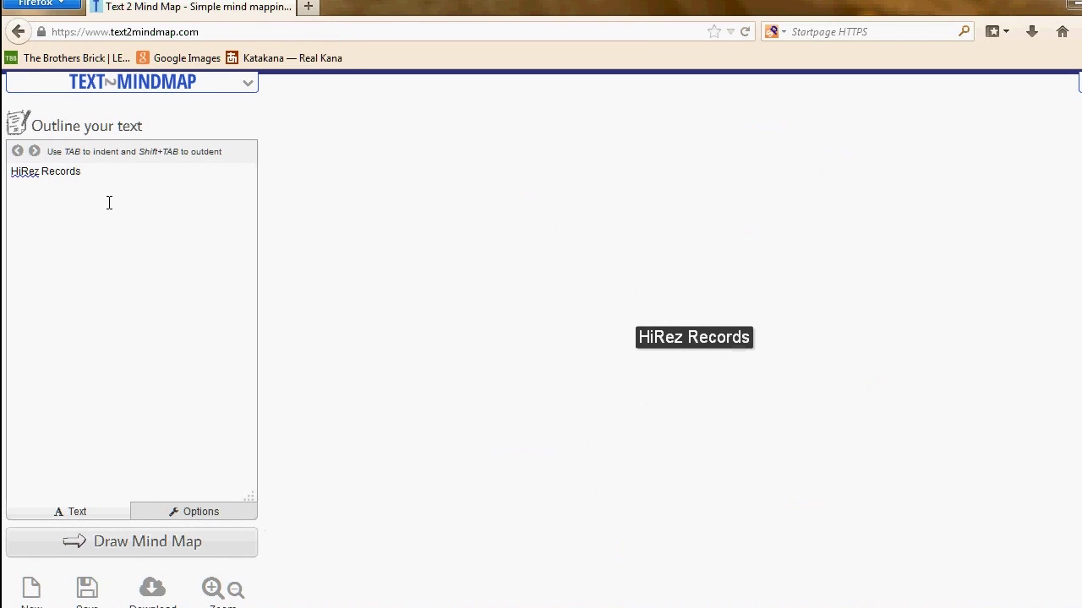
pyautogui.write('Pu')
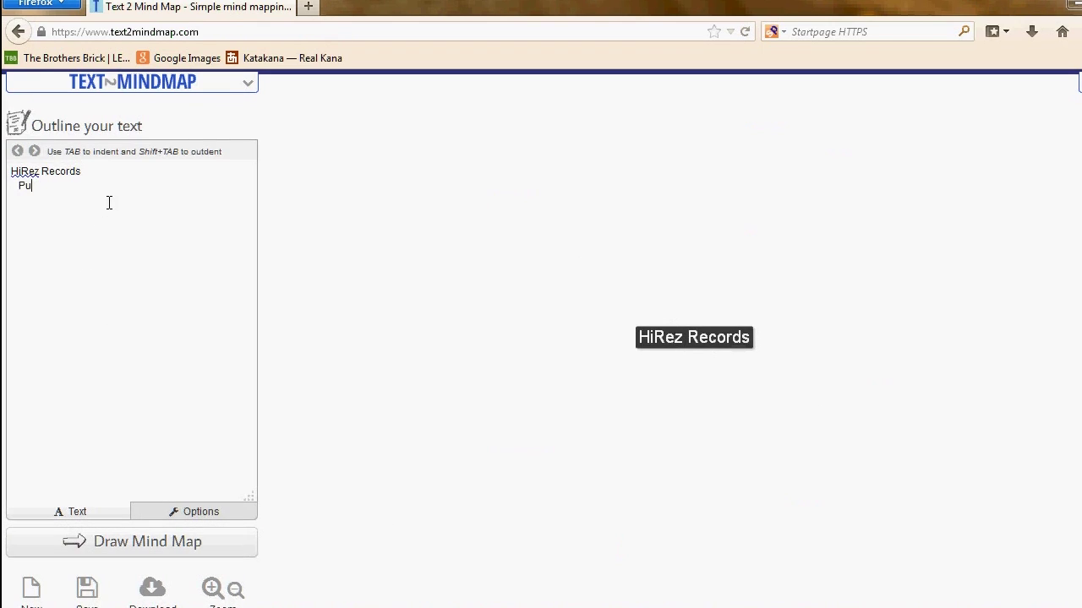
pyautogui.write('rpose')
pyautogui.press('Return')
pyautogui.write('COm')
pyautogui.press('BackSpace')
pyautogui.press('BackSpace')
pyautogui.write('ontent \tA')
pyautogui.write('udience \t')
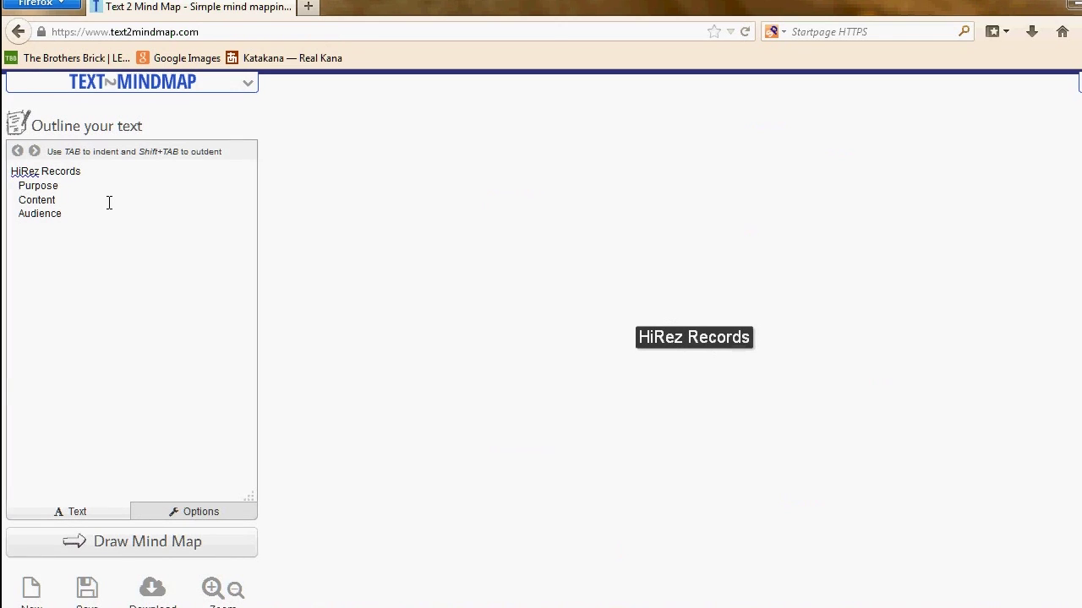
pyautogui.write('Web Environments')
pyautogui.click(126, 542)
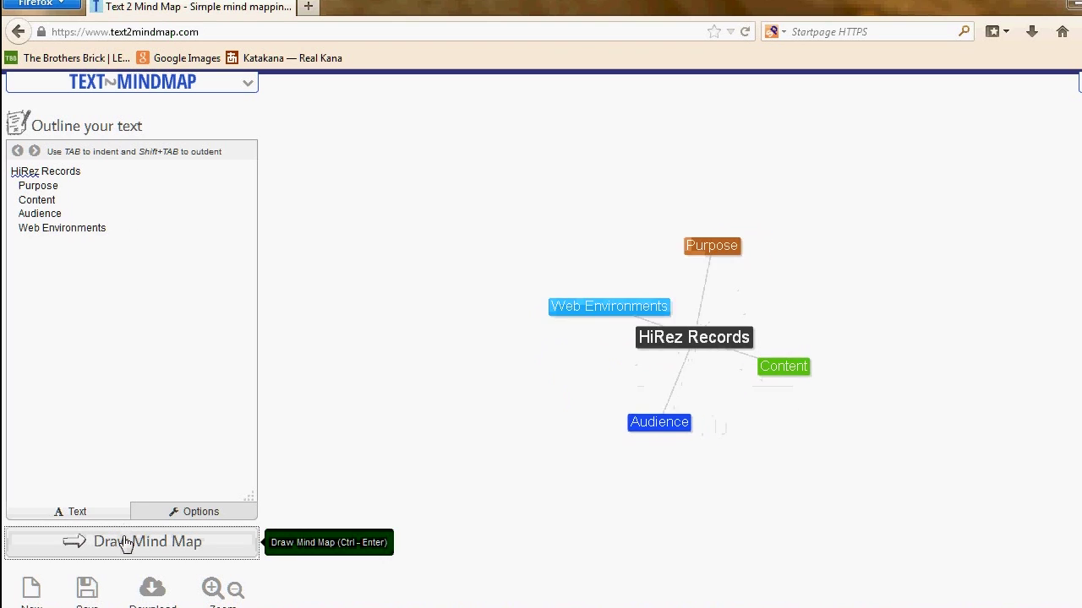
# Add "Provide info to fans", "Promote tour dates" and "Advertise albums" as sub-items of Purpose and redraw the mind map.
pyautogui.click(86, 186)
pyautogui.press('Return')
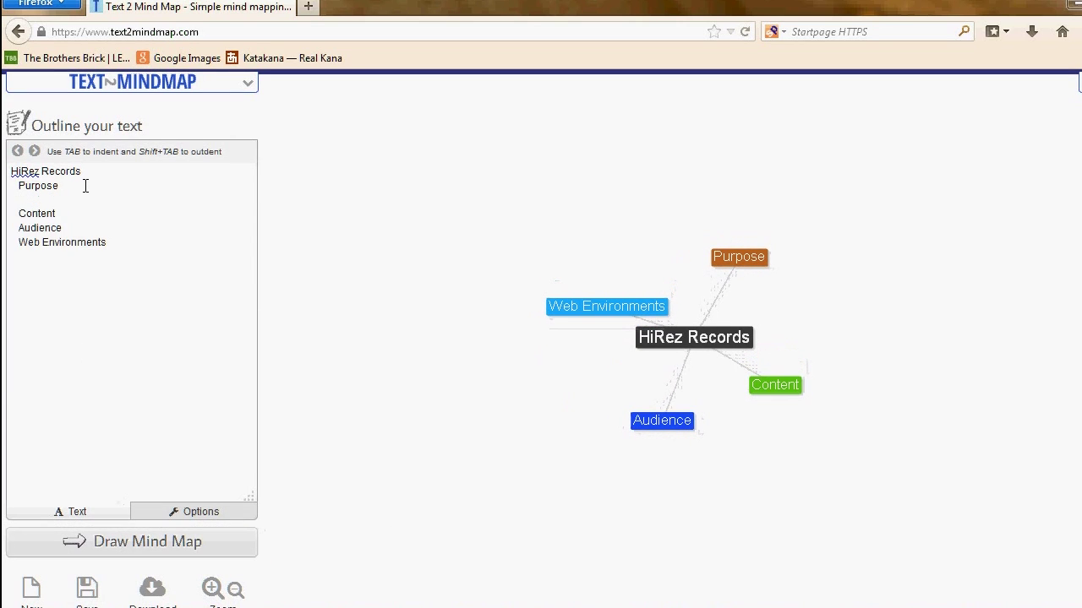
pyautogui.write('Pr')
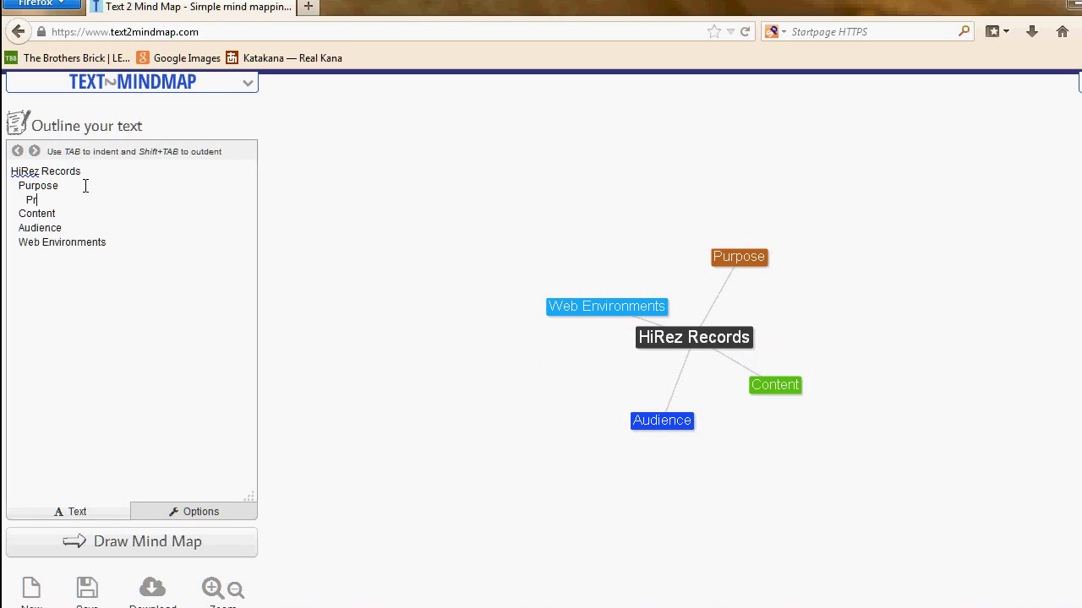
pyautogui.write('ovide info to fans')
pyautogui.press('Return')
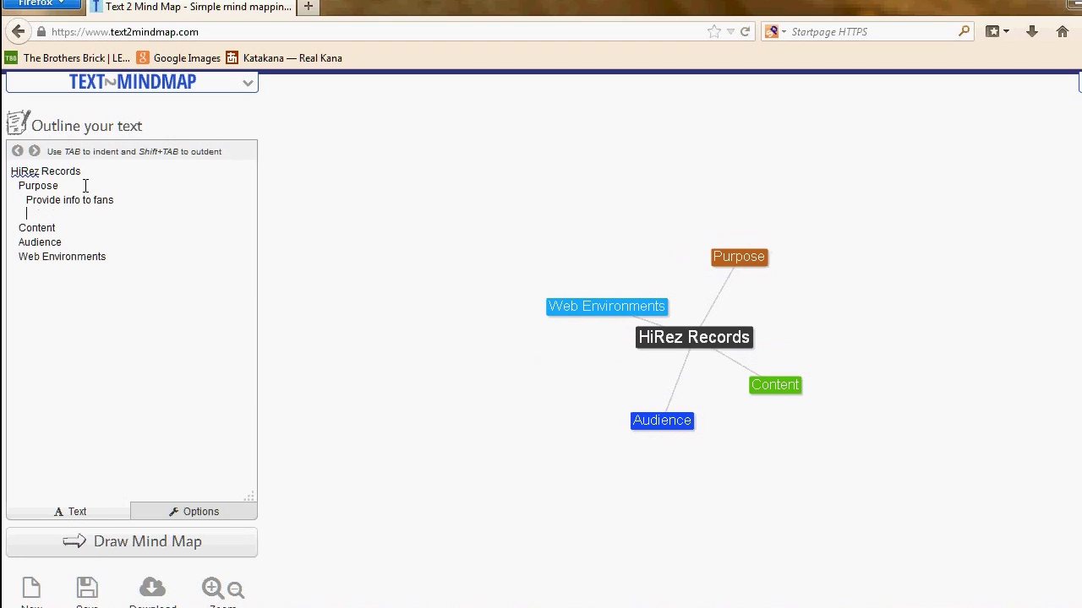
pyautogui.write('Promote tour dates')
pyautogui.press('Return')
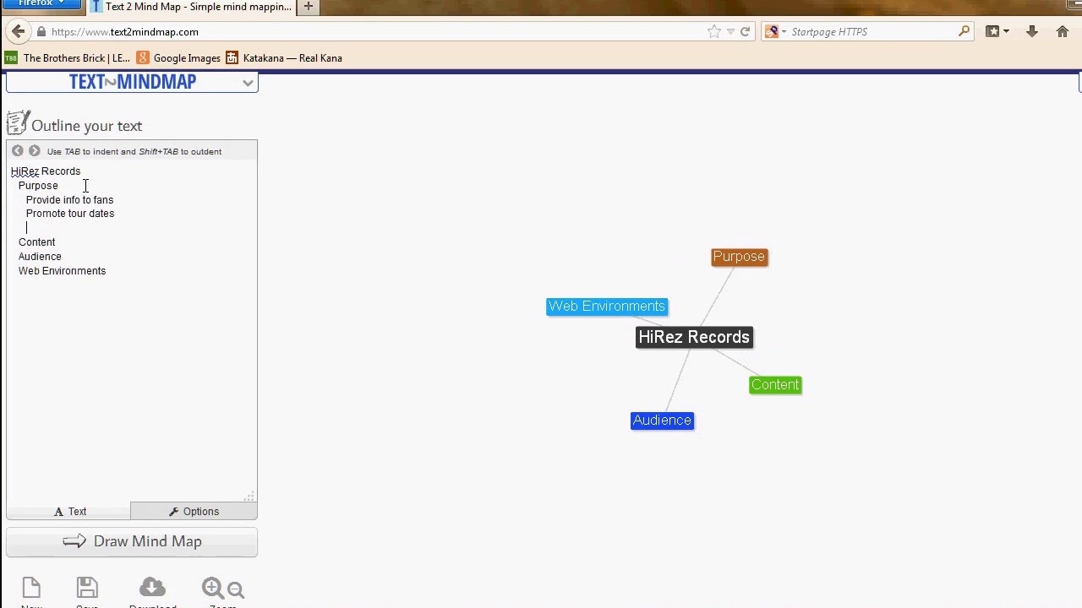
pyautogui.write('Advertise albums')
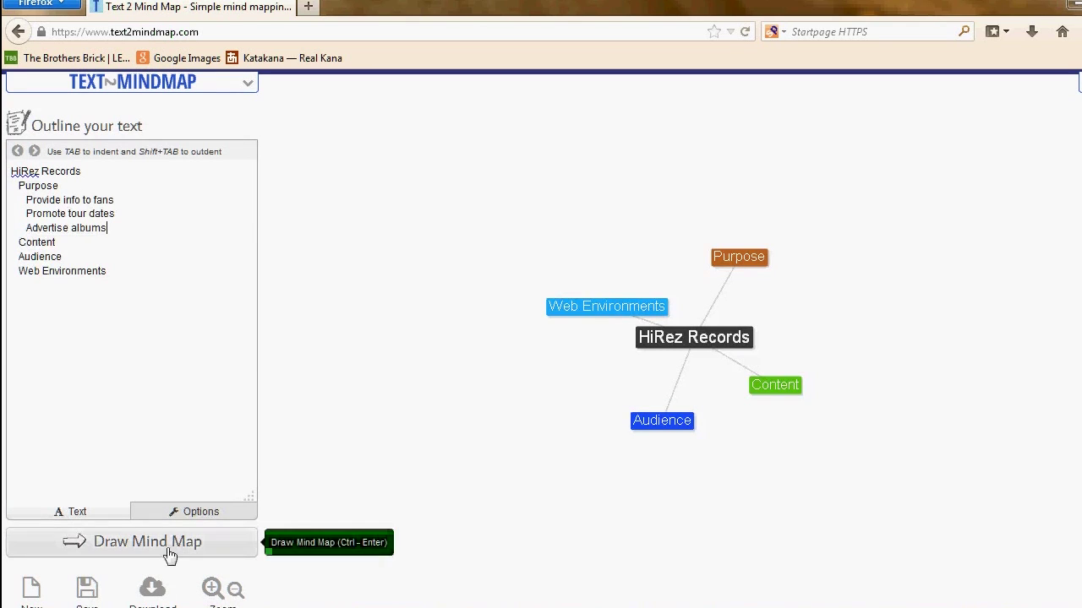
pyautogui.click(170, 554)
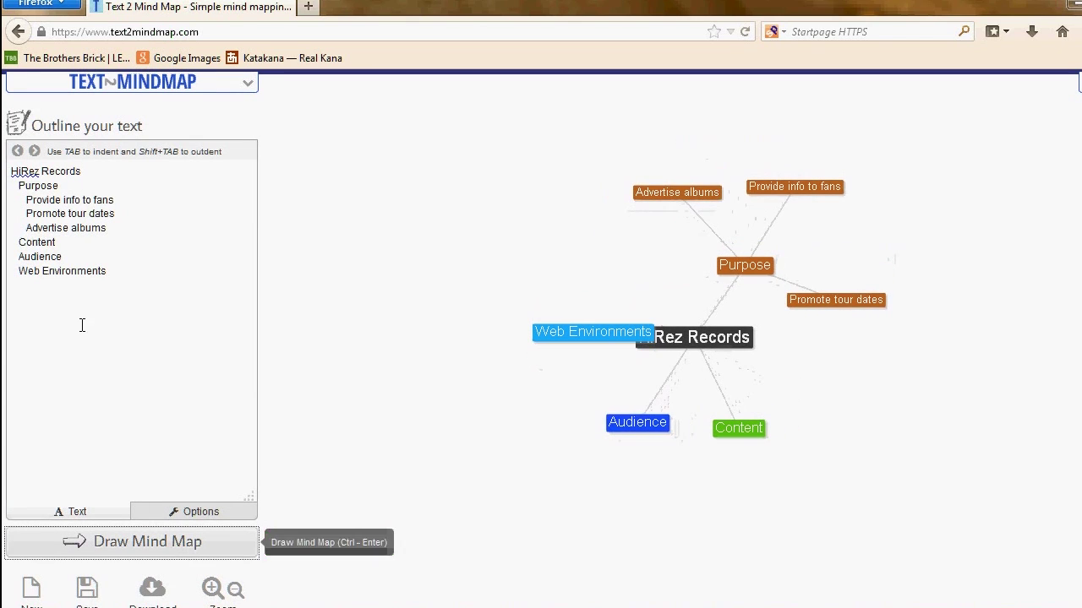
# Add "Band info", "Tour dates", "Photos", "Audio tracks" and "Online music" as sub-items of Content and redraw the mind map.
pyautogui.click(82, 242)
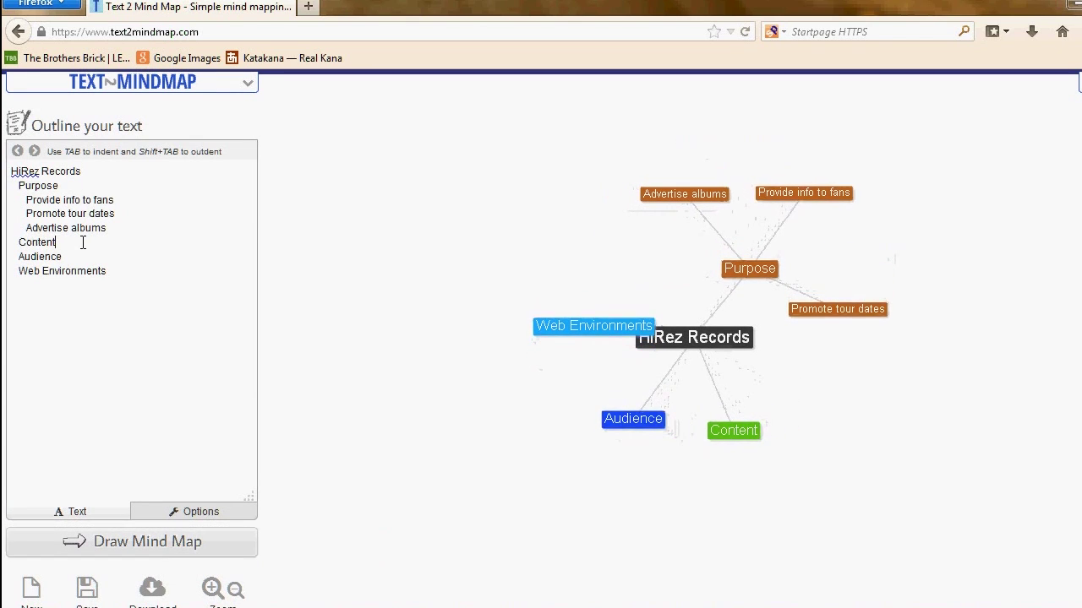
pyautogui.press('Return')
pyautogui.press('Tab')
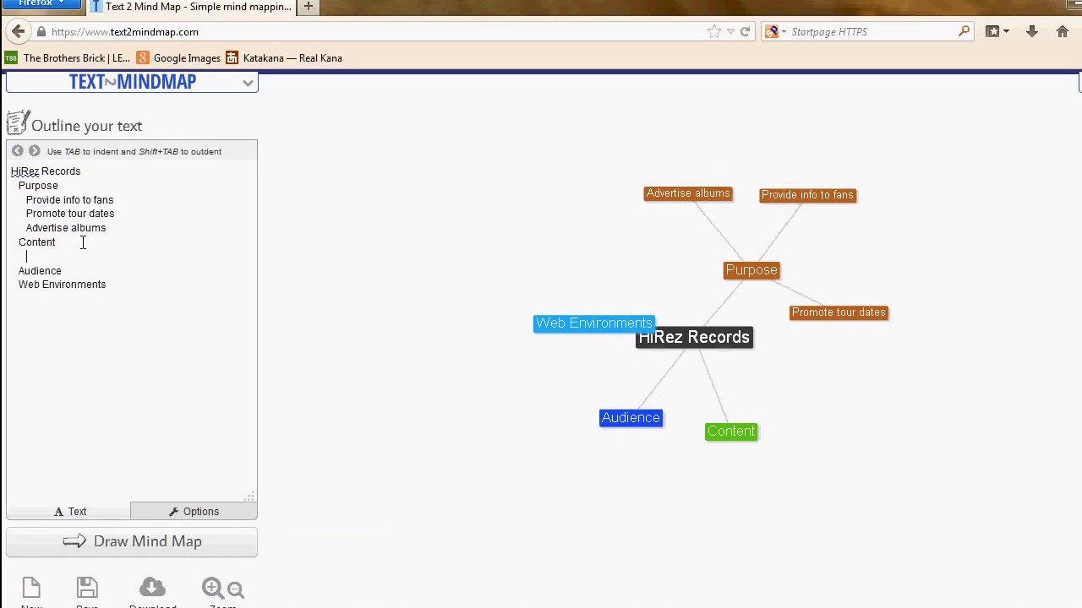
pyautogui.write('Band info')
pyautogui.press('Return')
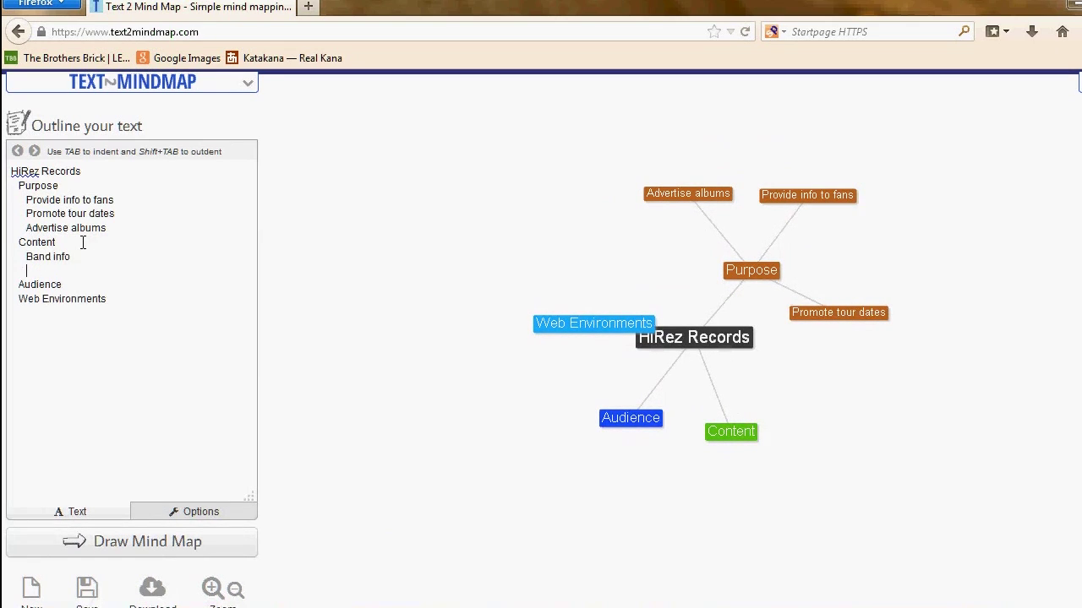
pyautogui.write('Tour dates')
pyautogui.press('Return')
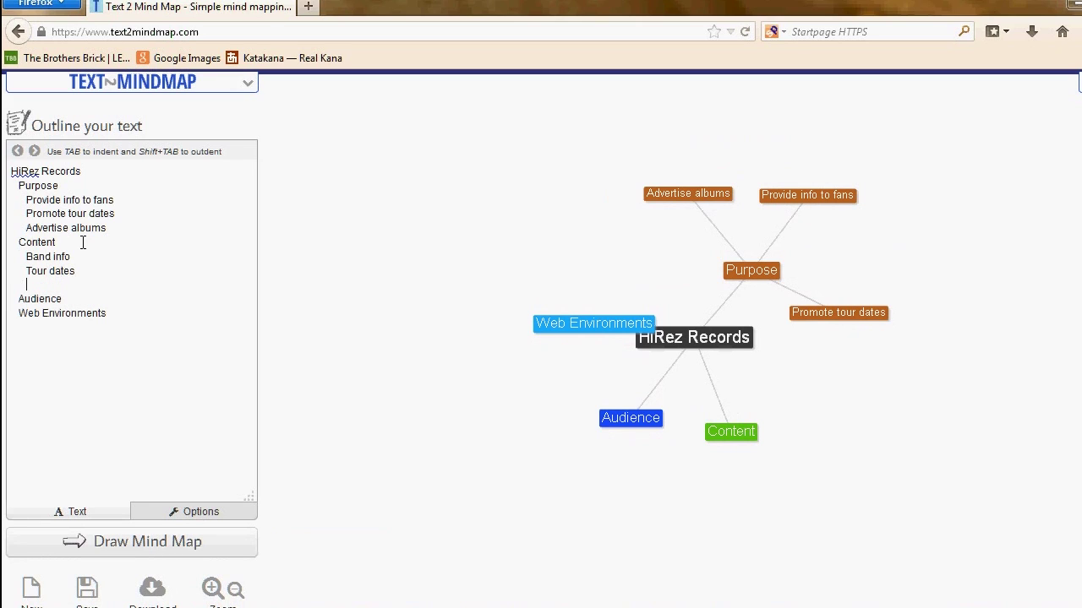
pyautogui.write('Photos')
pyautogui.press('Return')
pyautogui.write('Audi')
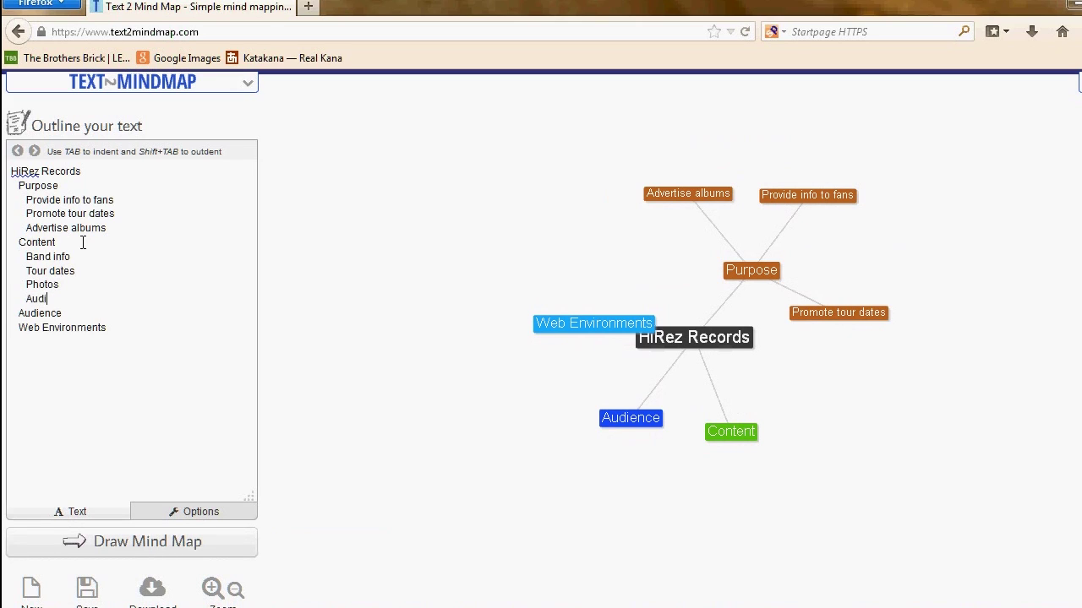
pyautogui.write('o tracks')
pyautogui.press('Return')
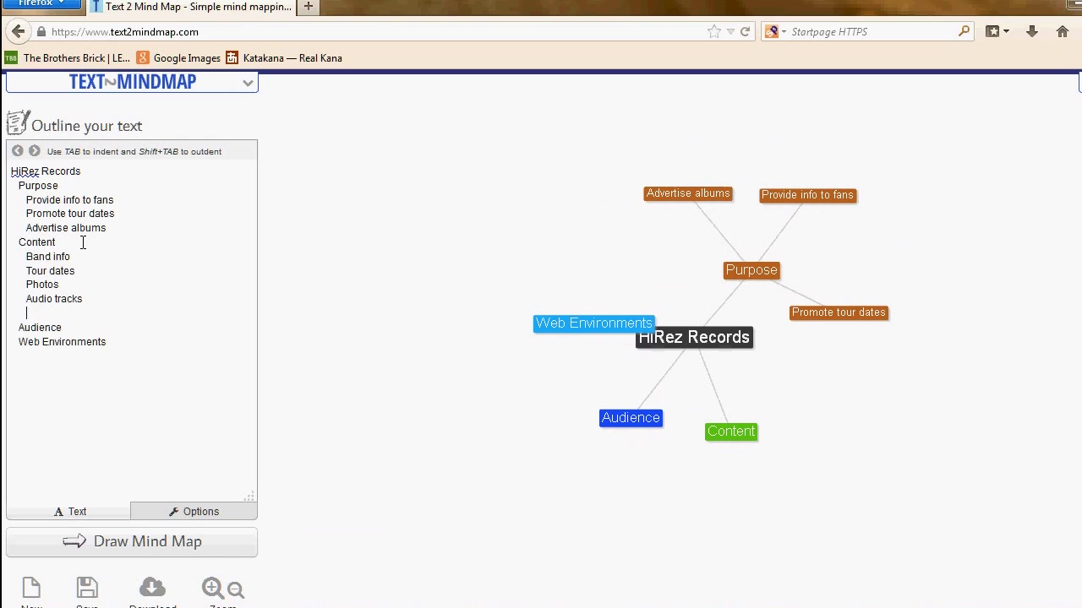
pyautogui.write('ONline music')
pyautogui.click(160, 550)
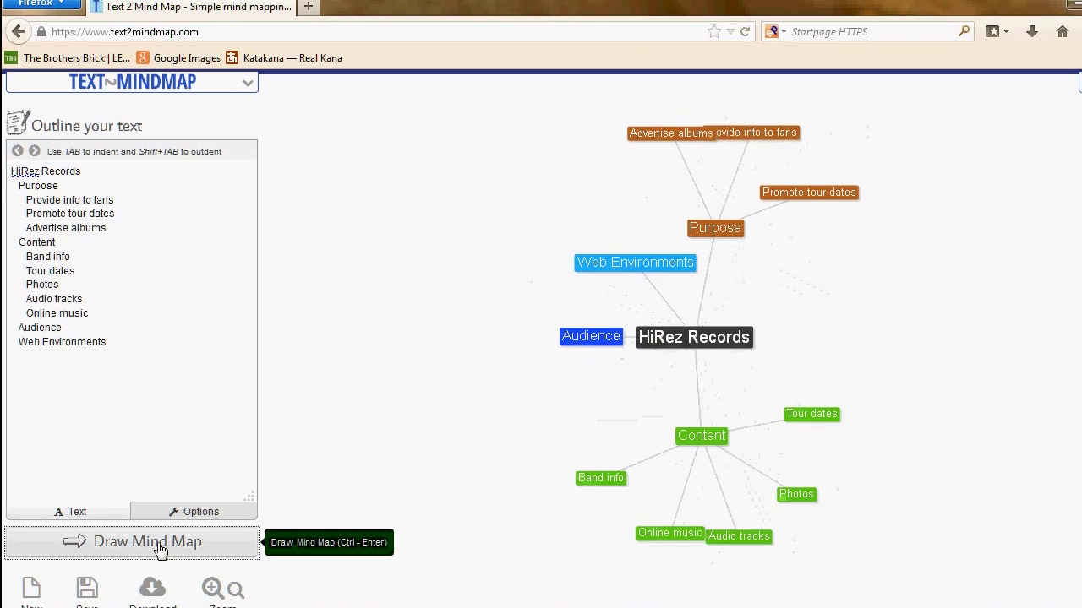
# Add "18-24", "Australian", "Different cultural backgrounds" and "Computer skills" as sub-items of Audience and redraw the mind map.
pyautogui.click(94, 328)
pyautogui.press('Return')
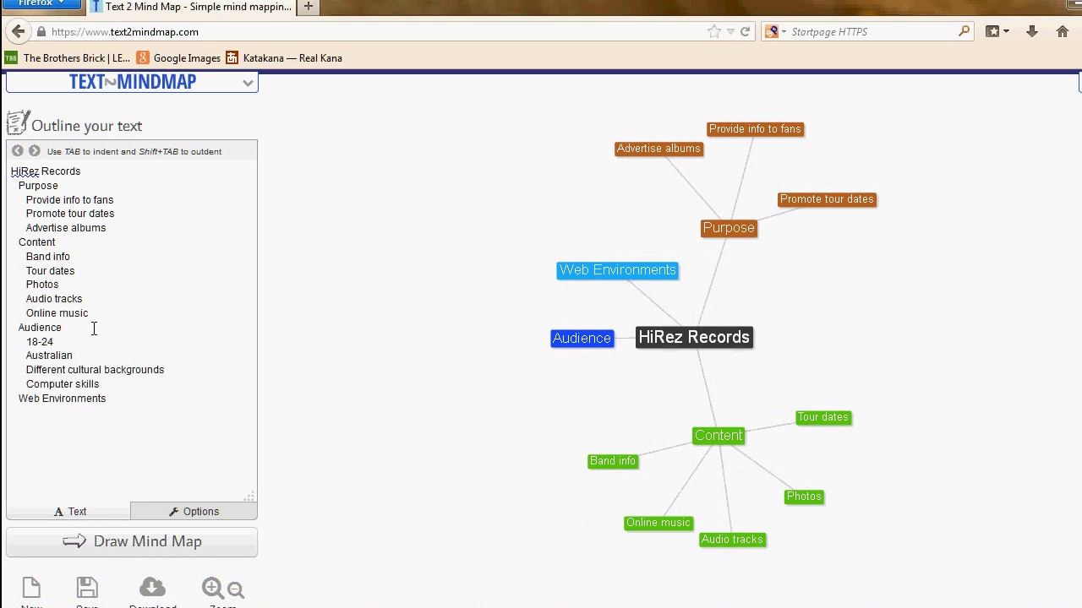
pyautogui.click(161, 550)
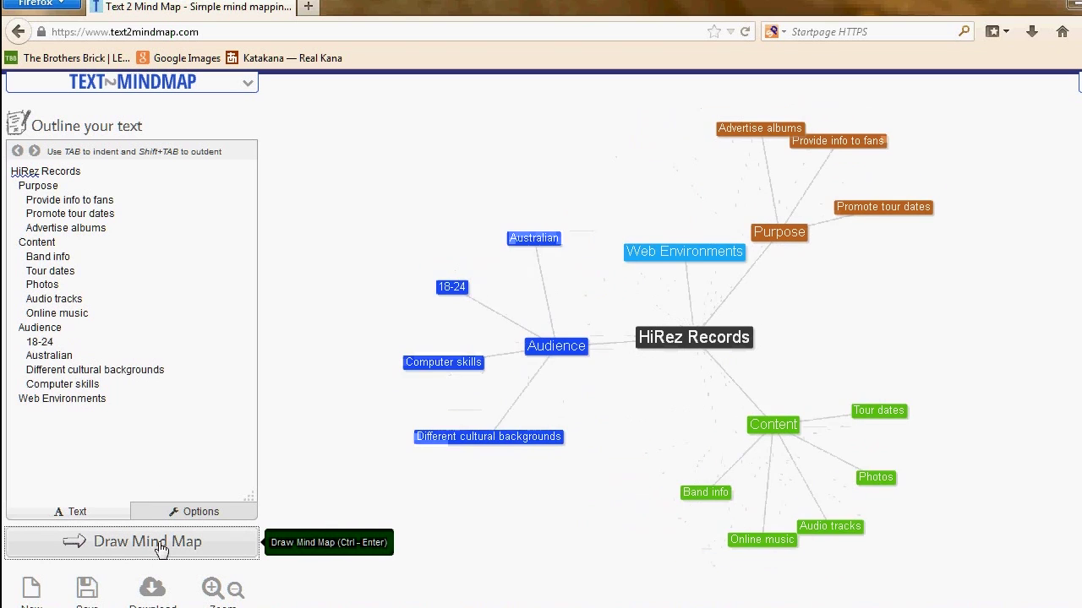
# Add "CMS", "Streaming audio", "Slideshow/gallery" and "Audio/music store" as sub-items of Web Environments and redraw the mind map.
pyautogui.click(126, 409)
pyautogui.press('Tab')
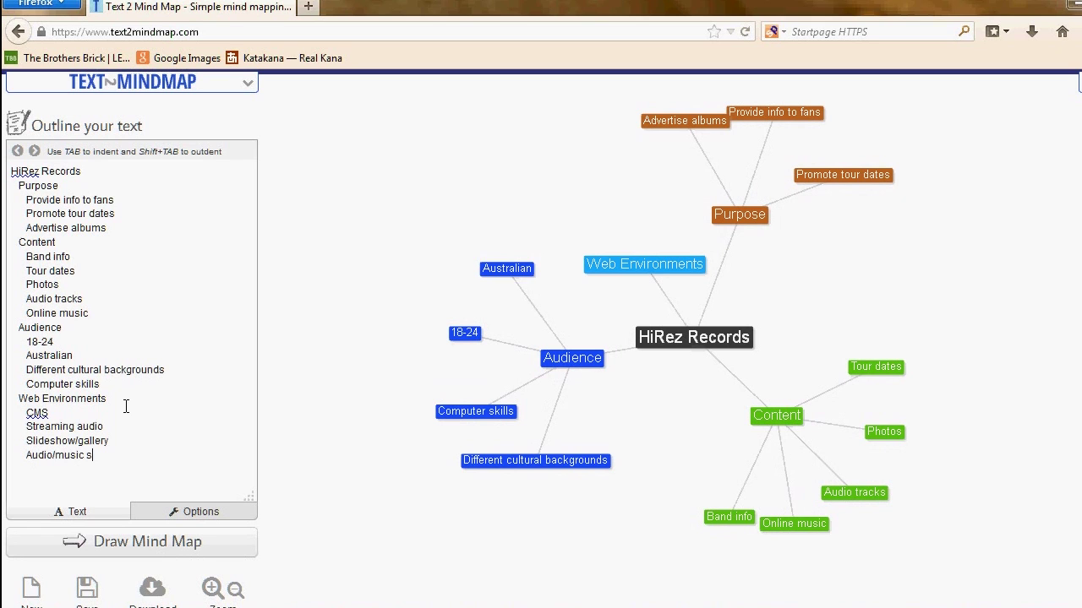
pyautogui.click(165, 540)
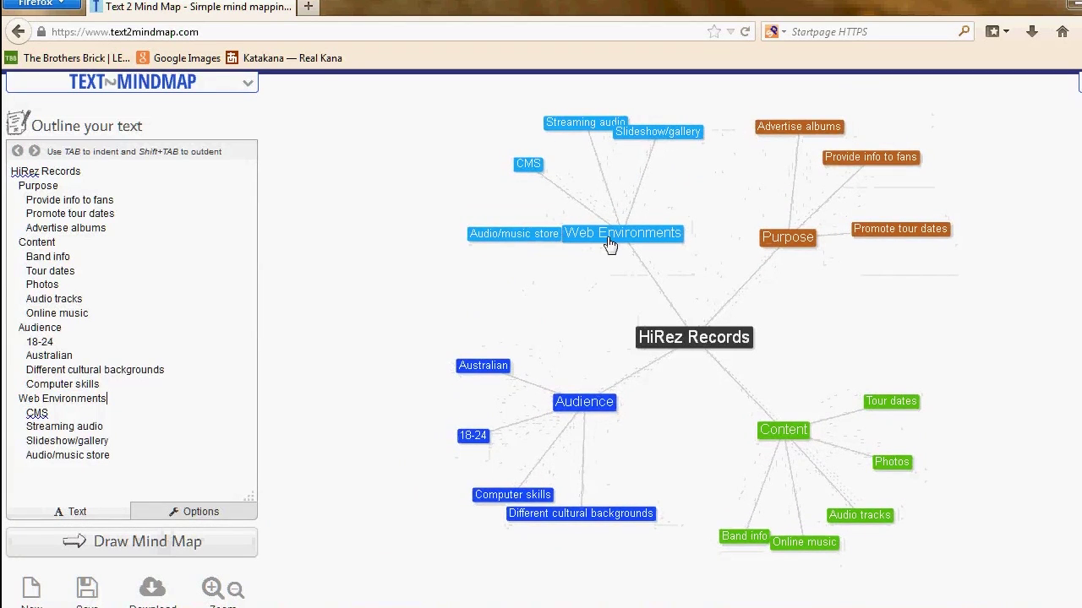
# Rearrange the mind map by moving Web Environments and Audience farther out from HiRez Records and Content slightly upward.
pyautogui.moveTo(610, 244); pyautogui.dragTo(547, 277)
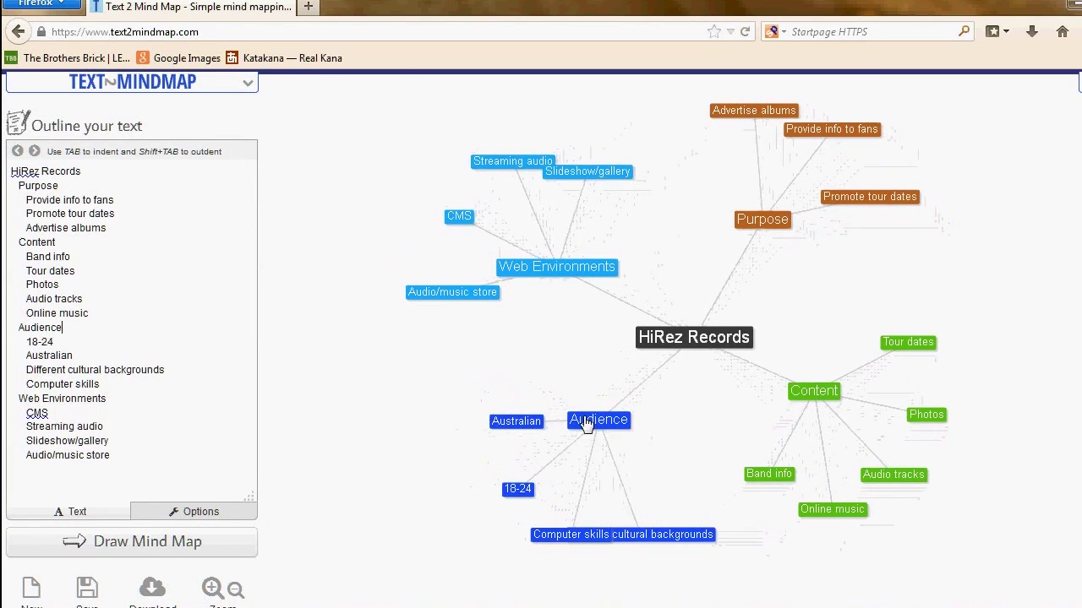
pyautogui.moveTo(588, 425); pyautogui.dragTo(539, 373)
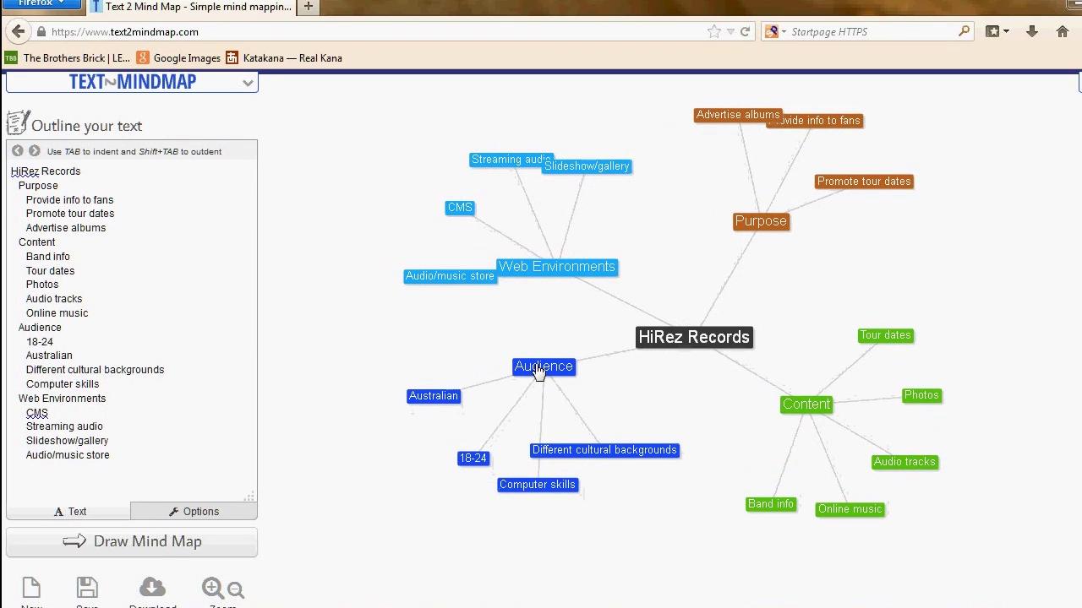
pyautogui.click(797, 427)
pyautogui.moveTo(808, 406); pyautogui.dragTo(804, 387)
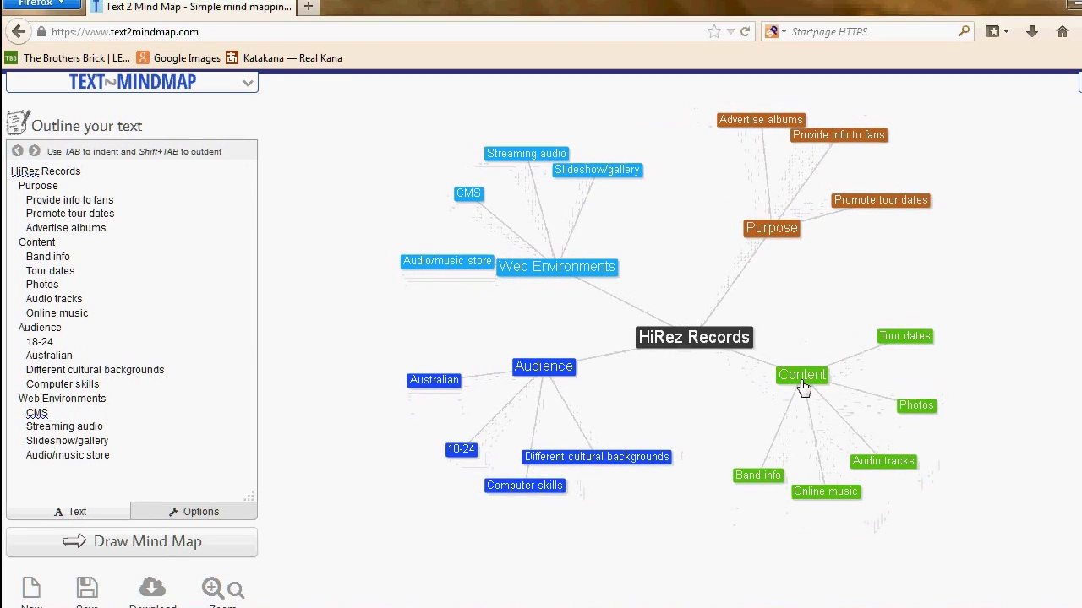